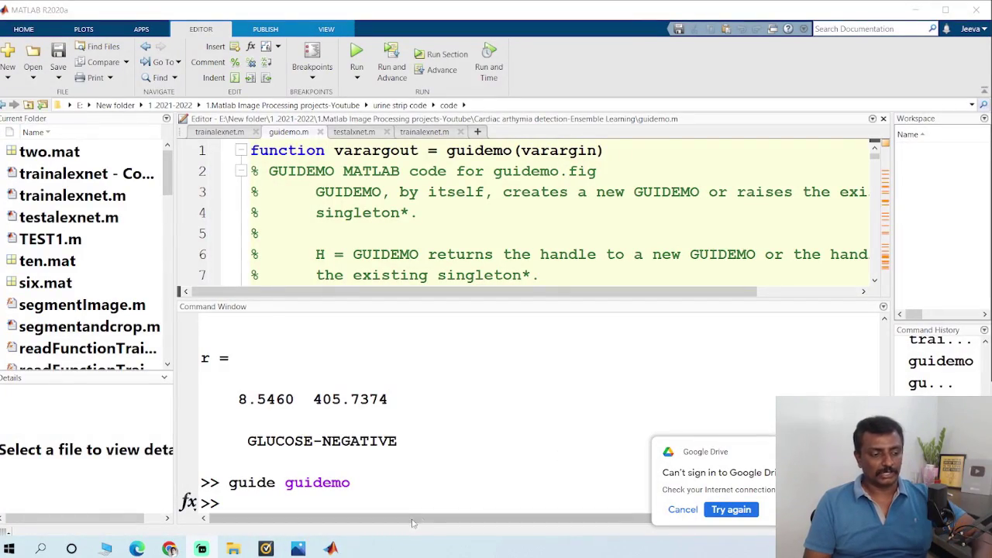
# Use cd to switch to the pasted project code folder, then launch guidemo
pyautogui.click(328, 490)
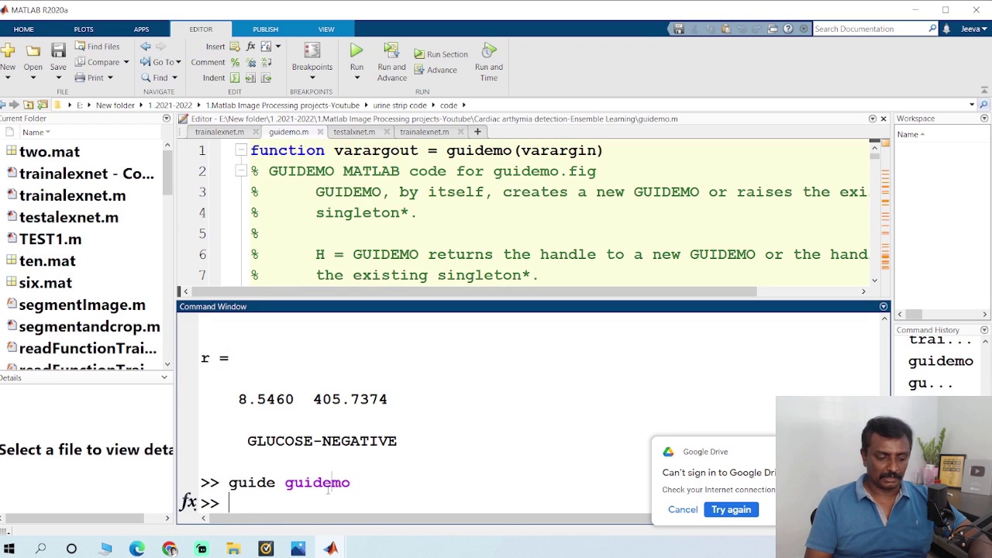
pyautogui.write('cd')
pyautogui.hotkey('ctrl', 'v')
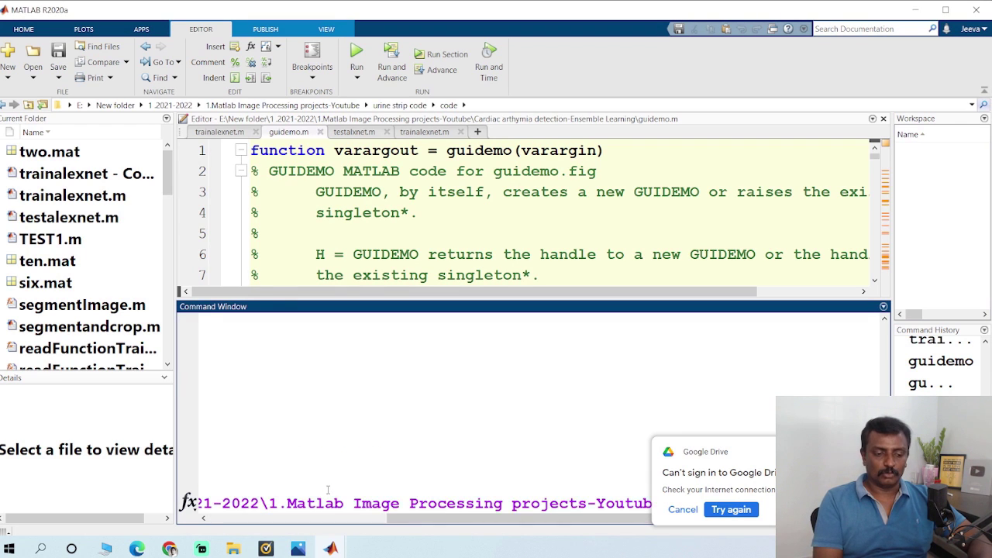
pyautogui.press('Return')
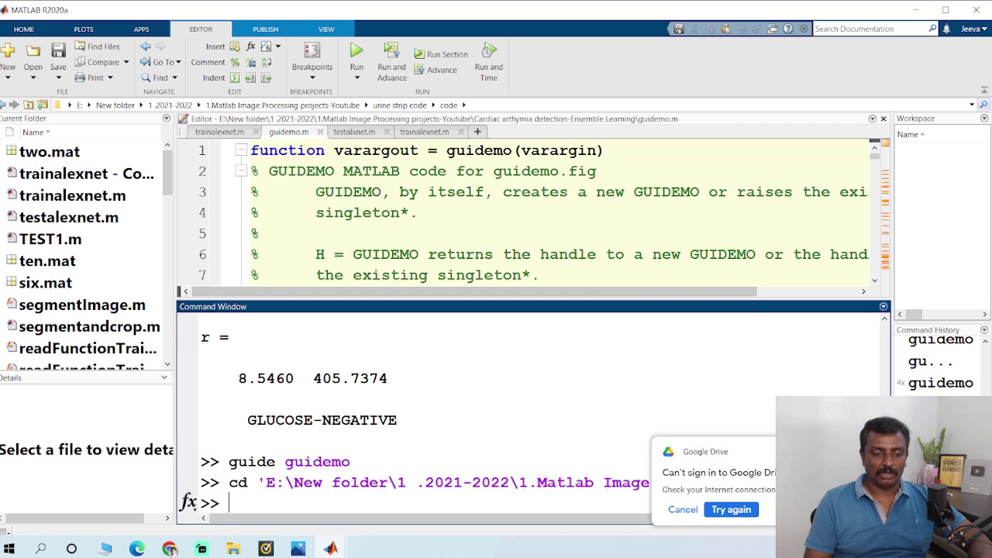
pyautogui.write('guidemo')
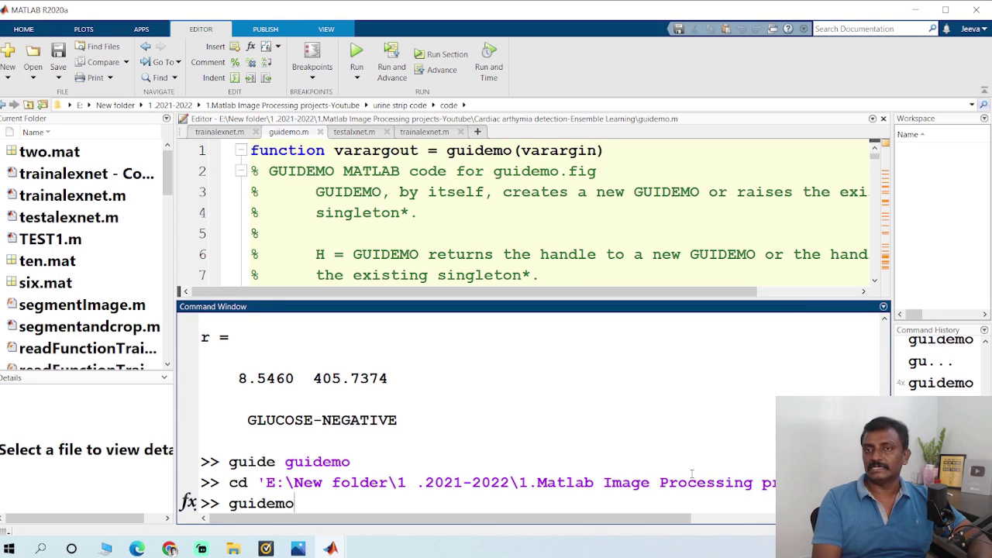
pyautogui.press('Return')
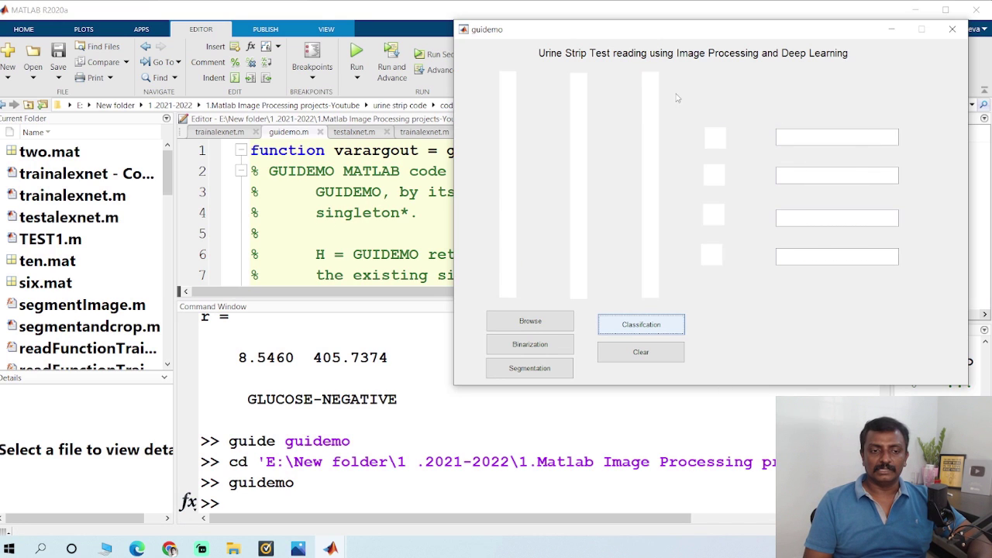
# Nudge the strip-test window left and select 1.jpg in the code folder
pyautogui.moveTo(725, 34); pyautogui.dragTo(693, 59)
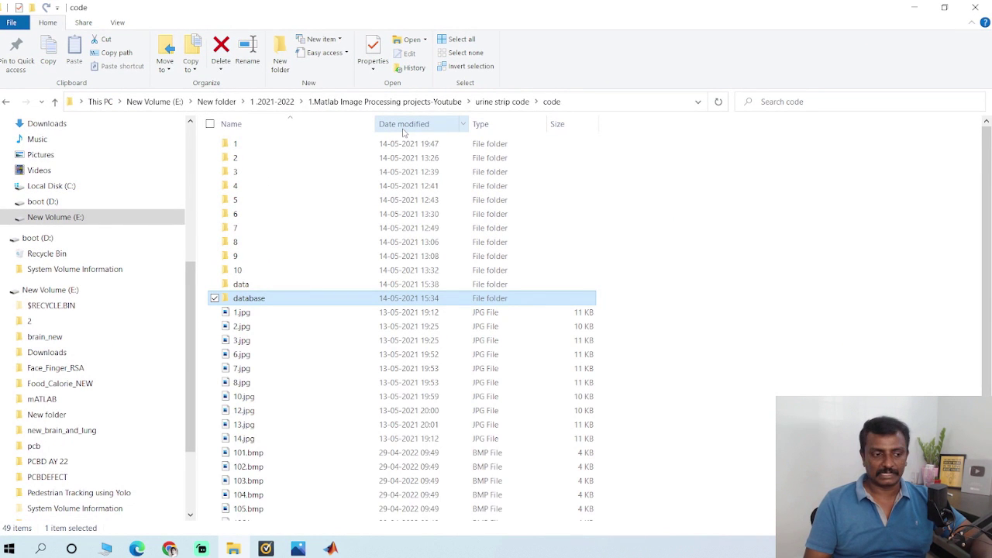
pyautogui.click(255, 314)
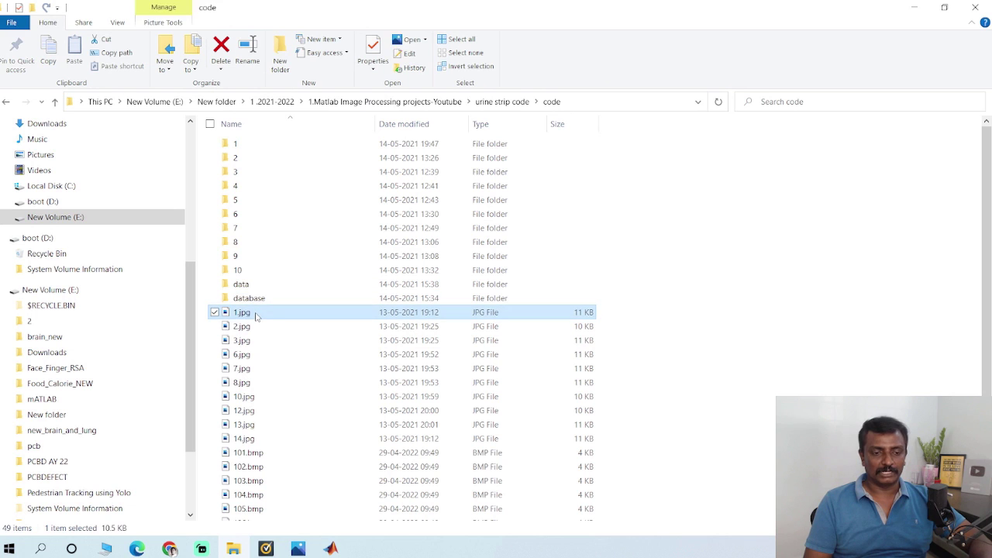
# View the strip image 1.jpg in Photos, then minimize the viewer
pyautogui.doubleClick(255, 314)
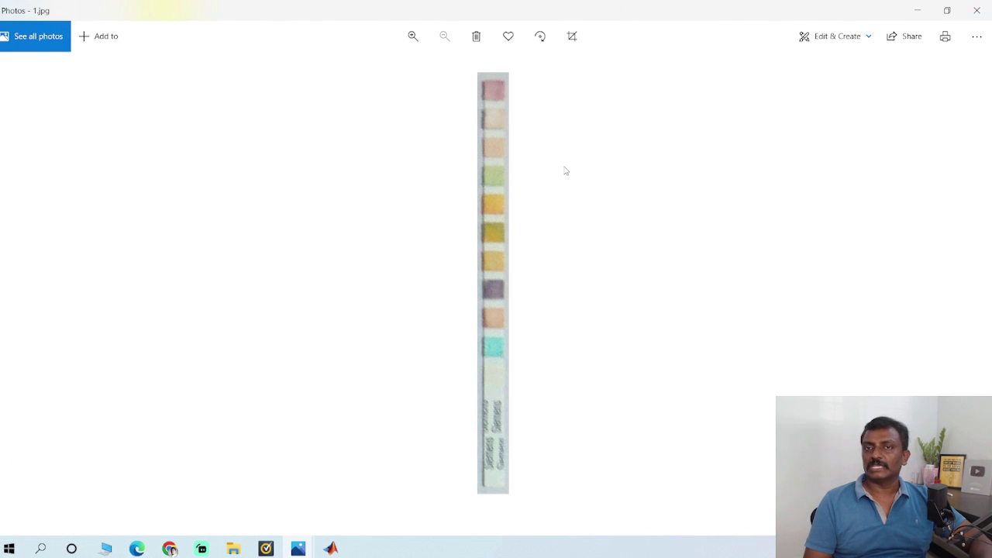
pyautogui.click(908, 12)
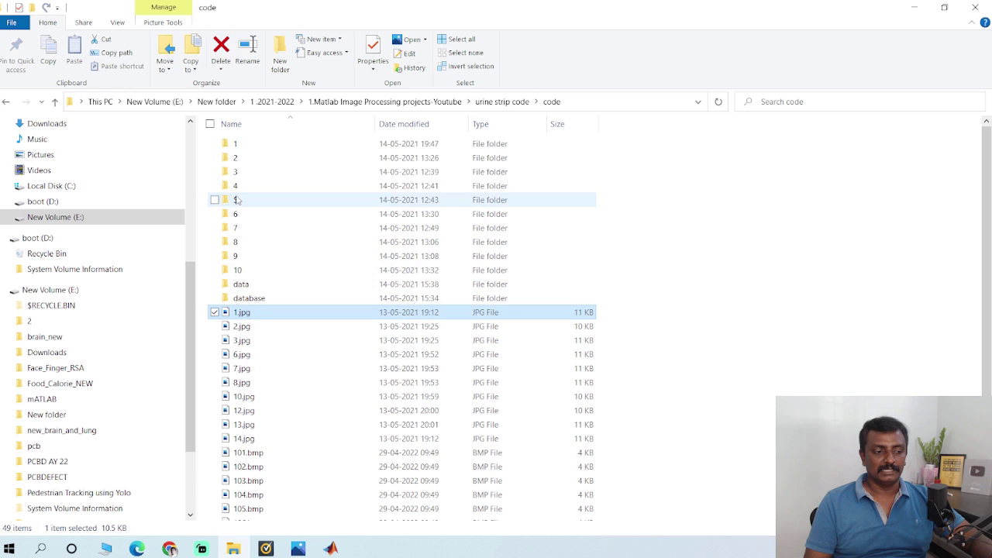
# Inspect folder 1's Leukocytes class subfolders, return to the code folder and bring guidemo forward
pyautogui.click(252, 149)
pyautogui.doubleClick(252, 152)
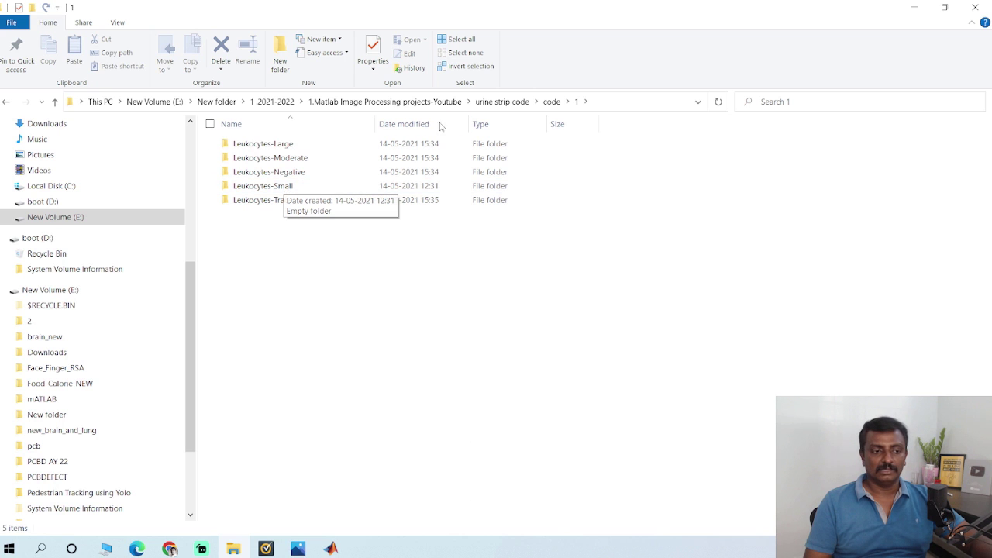
pyautogui.click(552, 103)
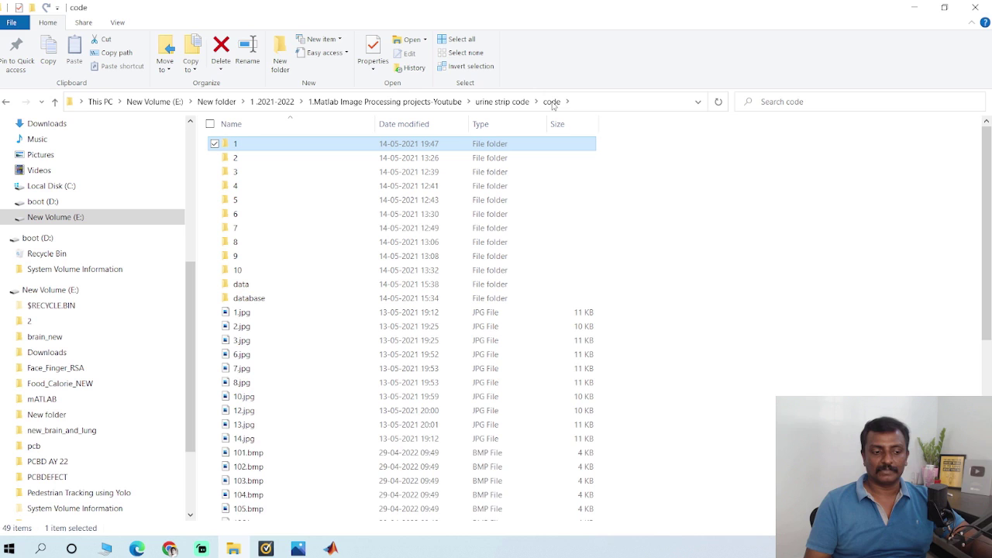
pyautogui.moveTo(330, 549)
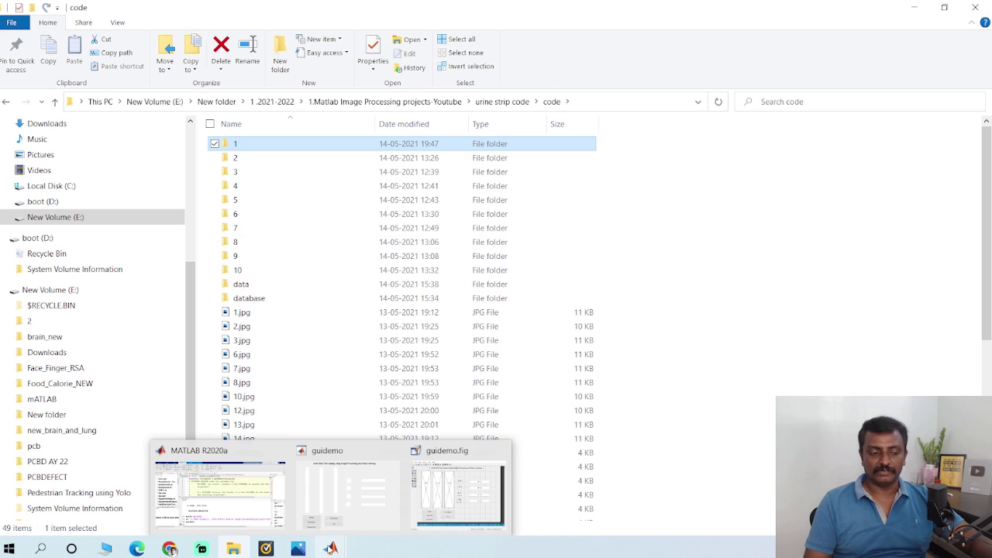
pyautogui.click(370, 498)
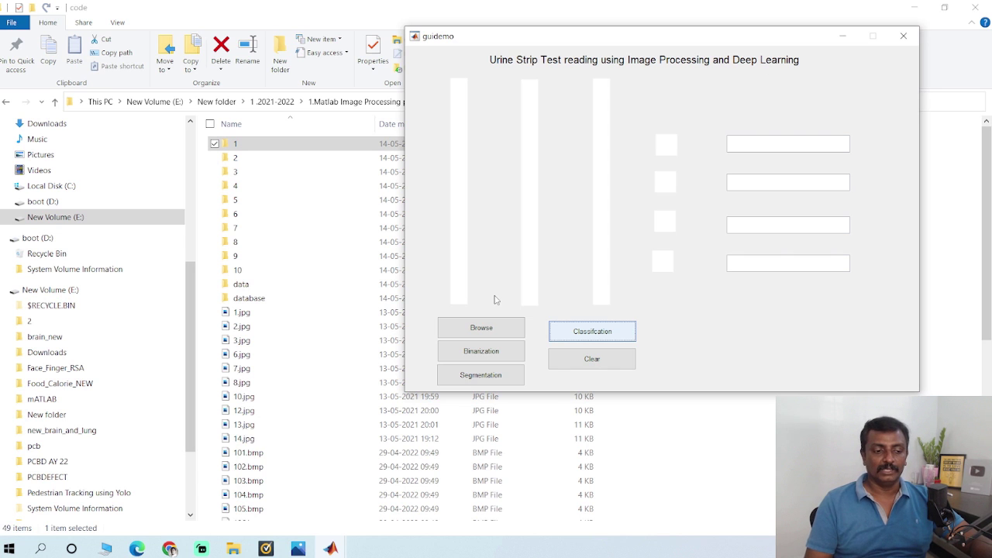
# Browse for 1.jpg and load it into guidemo's first image panel
pyautogui.click(496, 329)
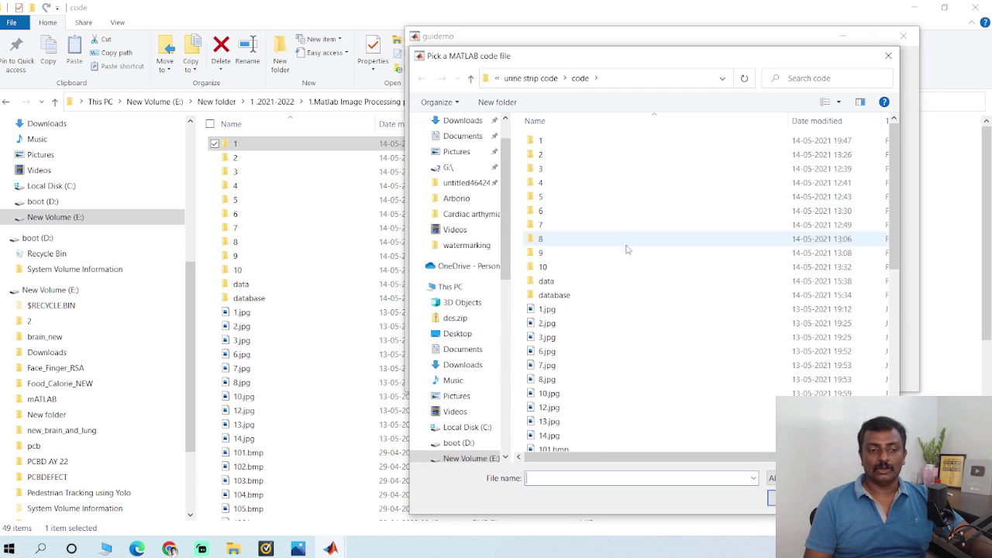
pyautogui.doubleClick(594, 305)
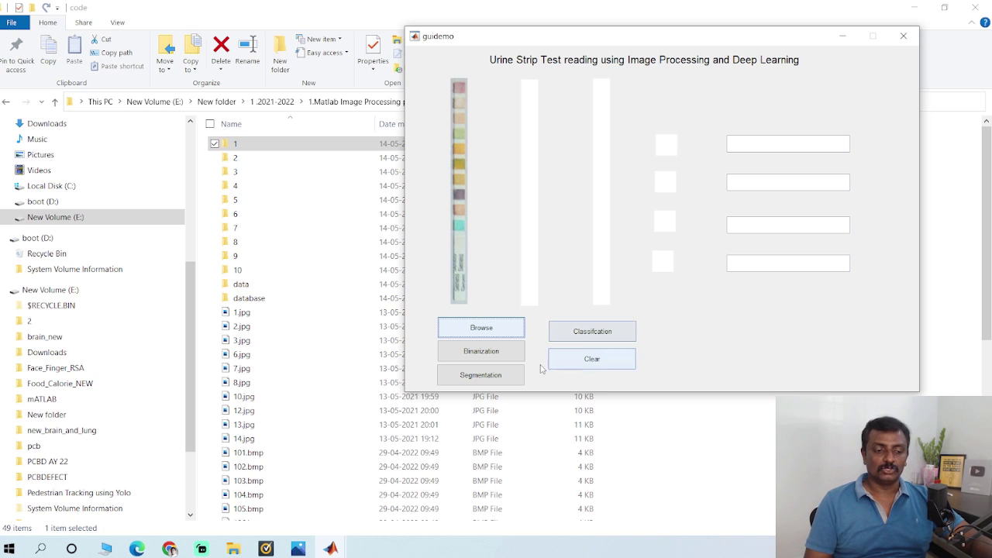
# Binarize the loaded strip, dismiss the completion message, and segment it into outlined pads
pyautogui.click(503, 352)
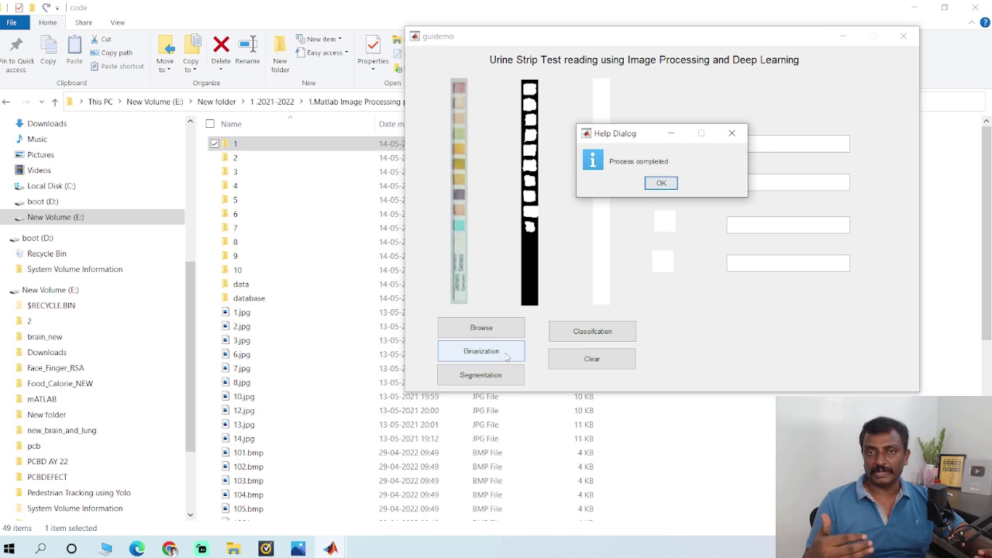
pyautogui.click(666, 185)
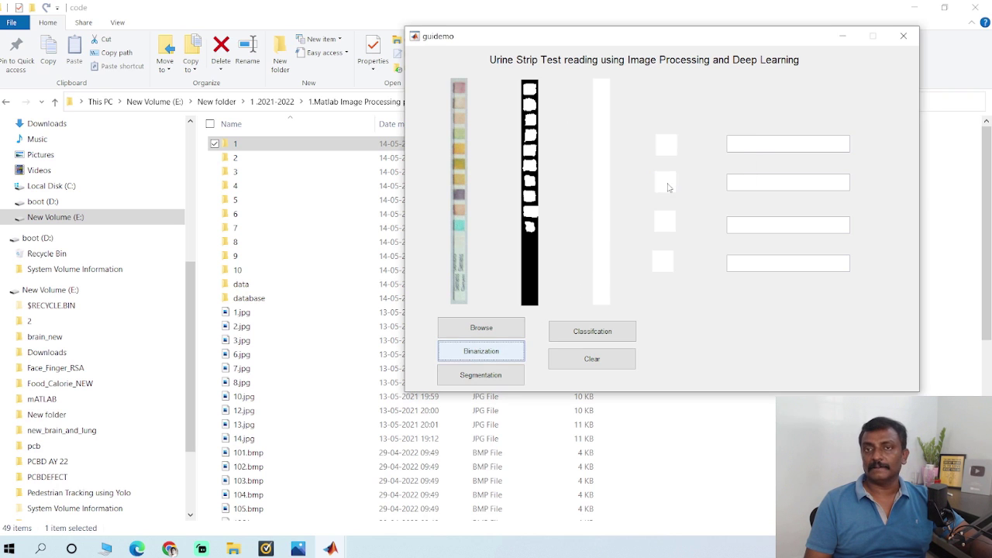
pyautogui.click(505, 377)
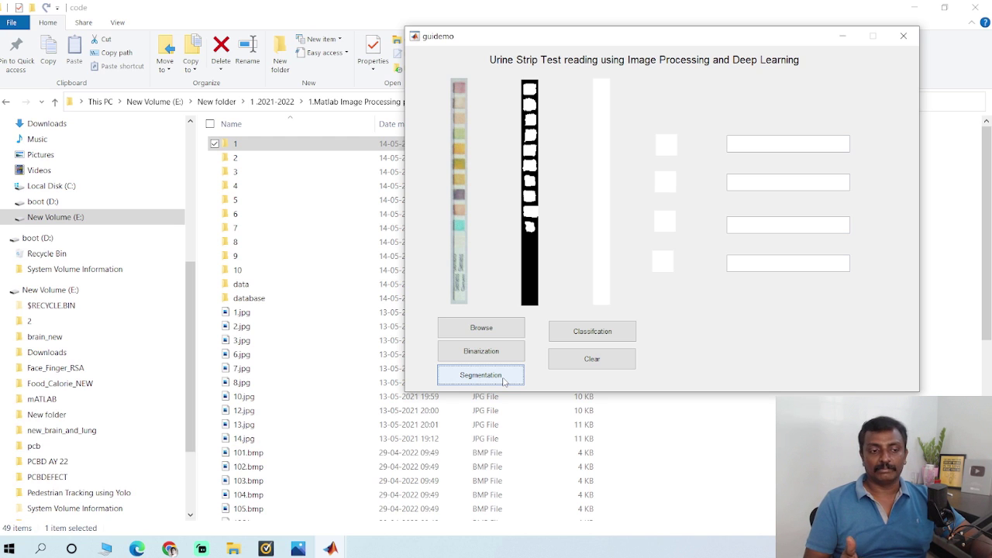
pyautogui.click(504, 379)
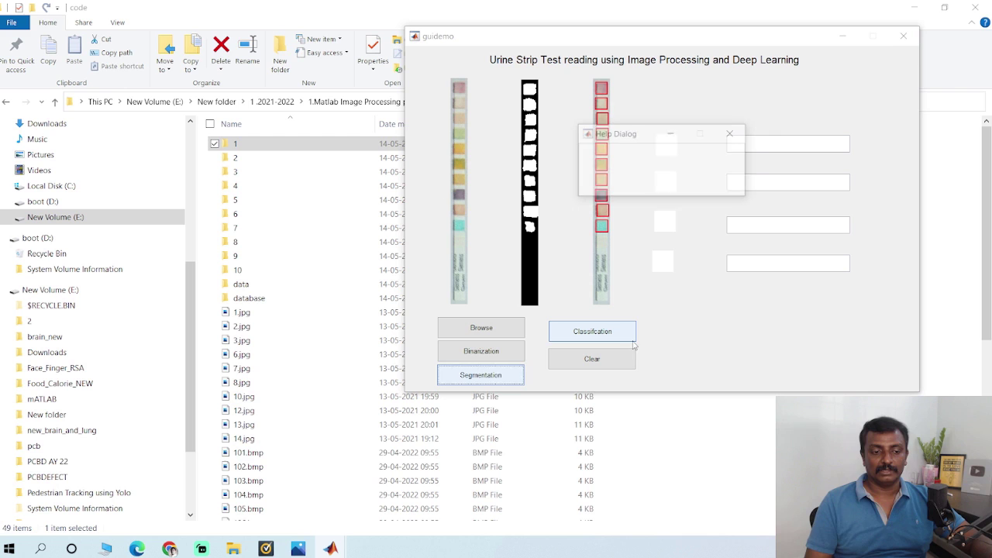
# Classify the pads: Leukocytes-Moderate, with Nitrite, Blood and Glucose all negative
pyautogui.click(661, 183)
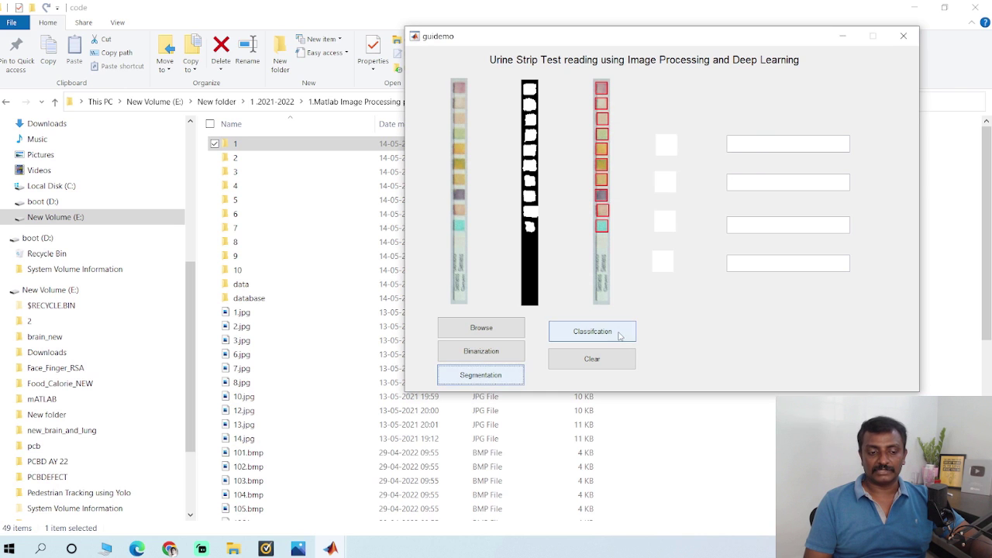
pyautogui.click(594, 332)
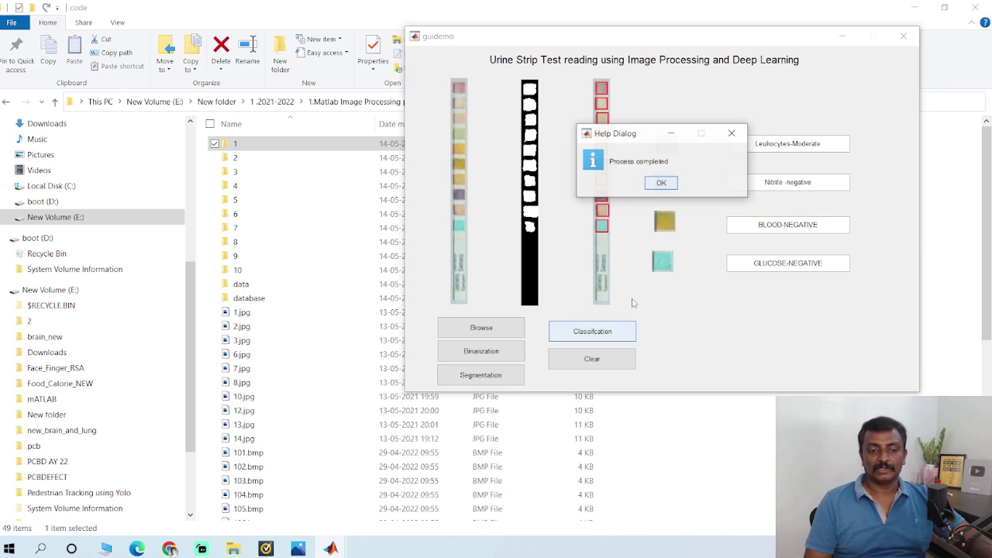
pyautogui.click(661, 183)
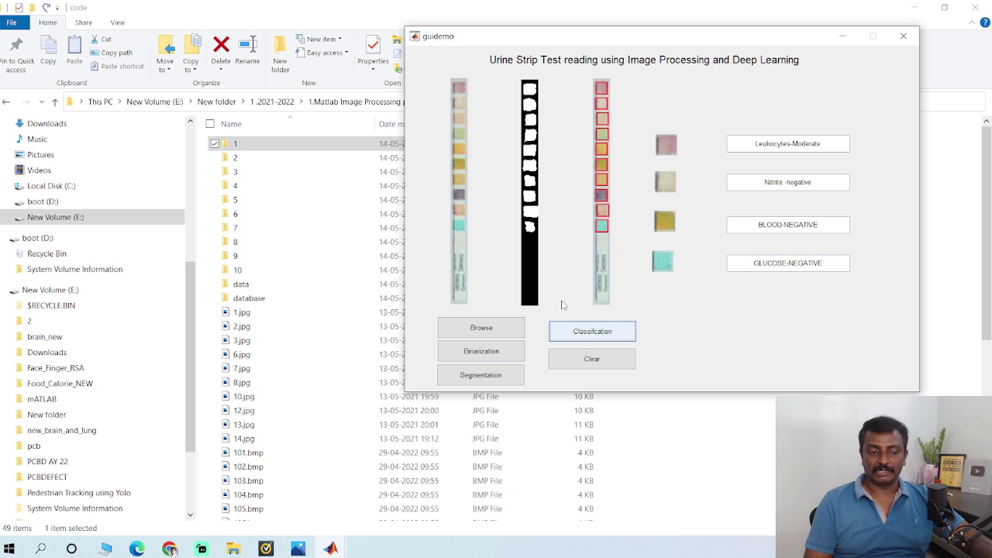
# Clear the previous strip's panels and results, then load a different strip JPG
pyautogui.click(508, 334)
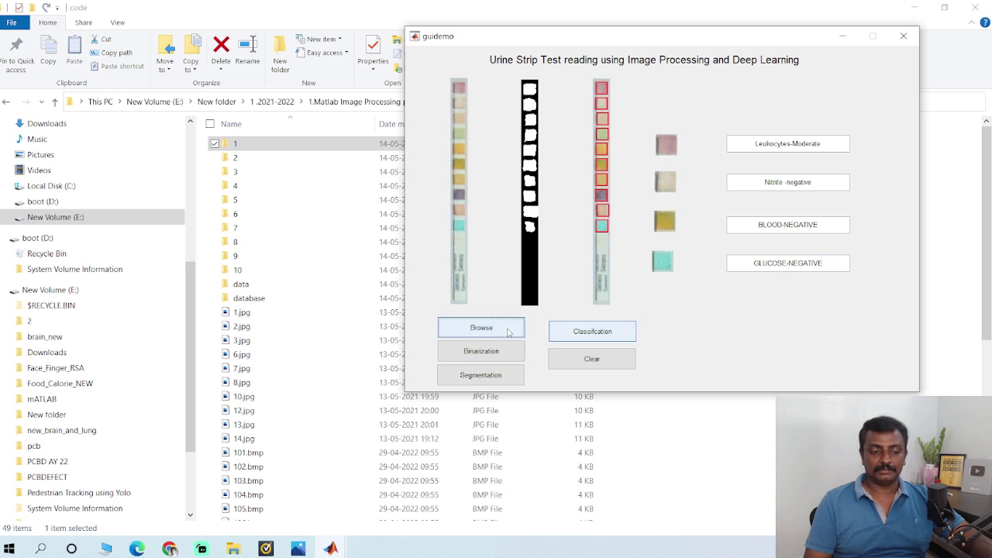
pyautogui.scroll(-2, 628, 304)
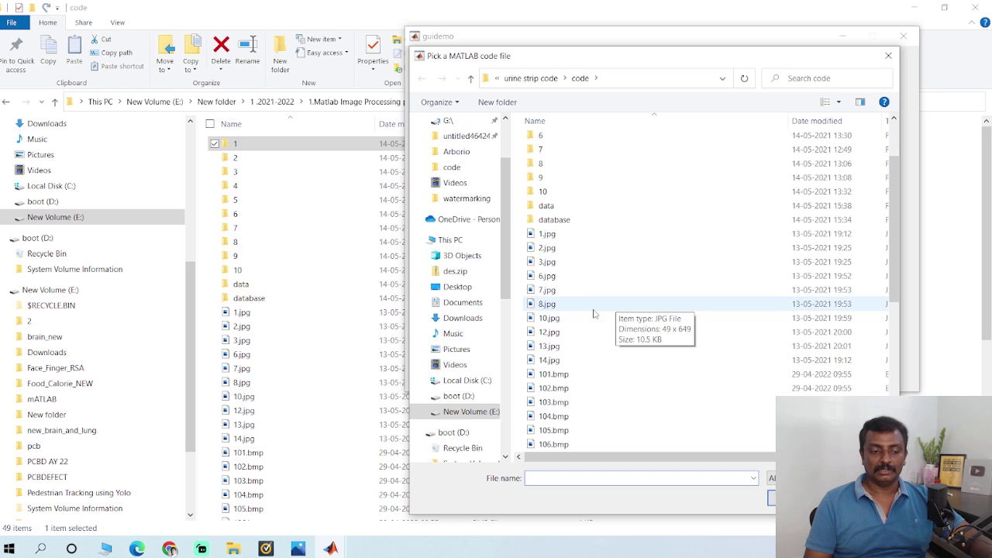
pyautogui.doubleClick(577, 270)
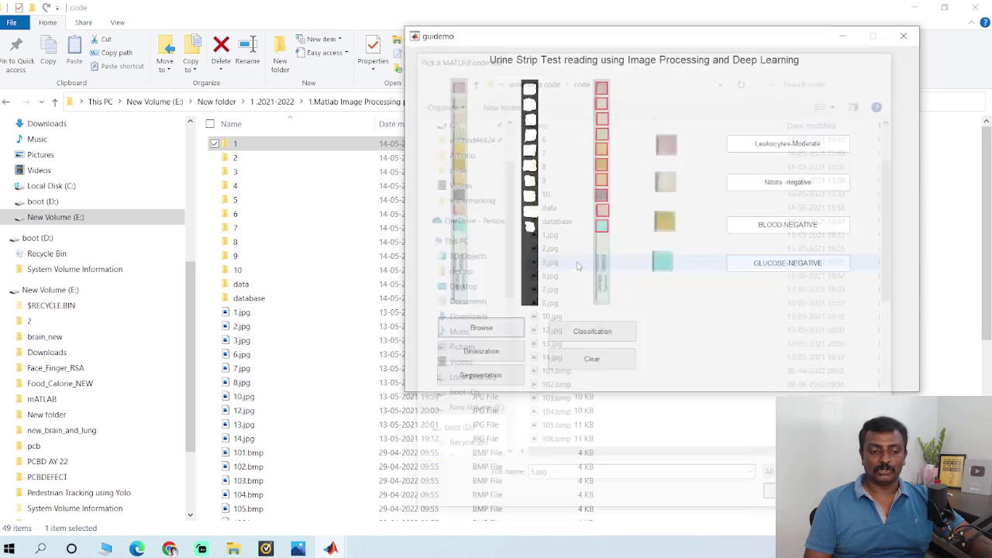
pyautogui.click(617, 358)
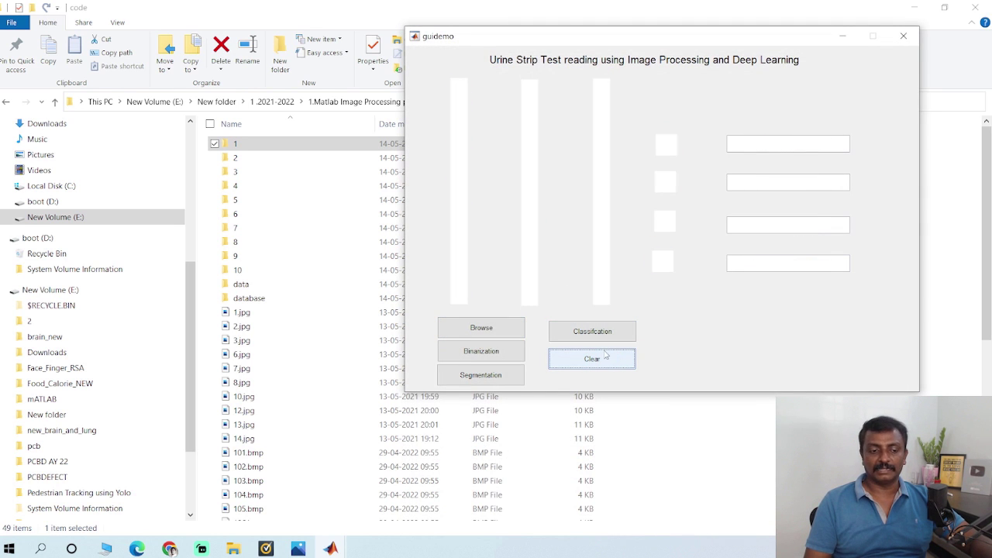
pyautogui.click(481, 327)
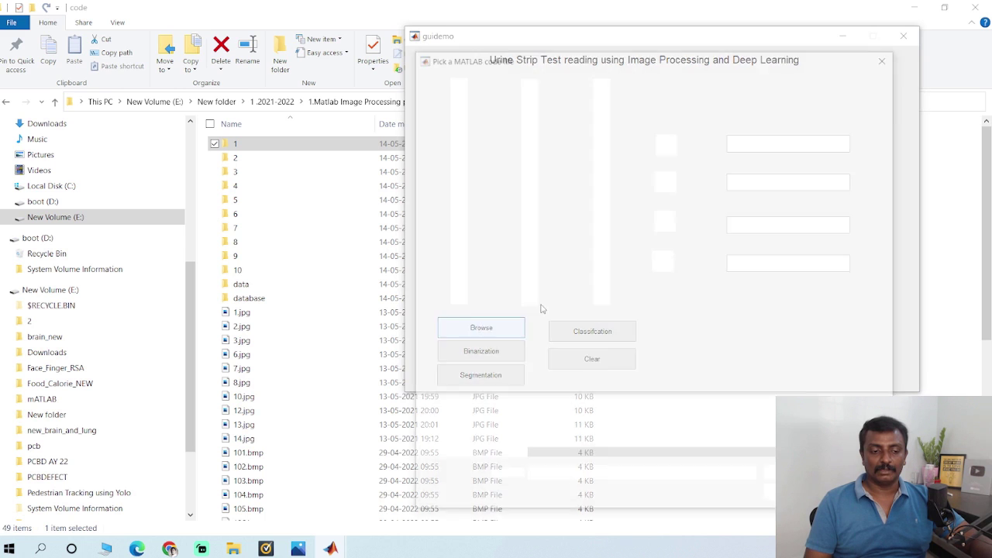
pyautogui.doubleClick(579, 324)
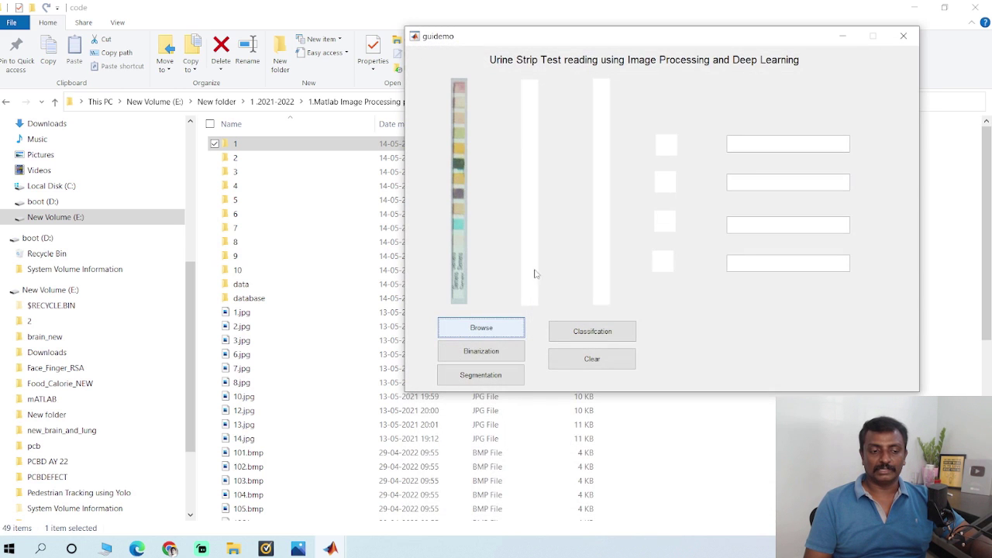
# Binarize the new strip, dismiss the message, and segment it into red-boxed pads
pyautogui.click(495, 352)
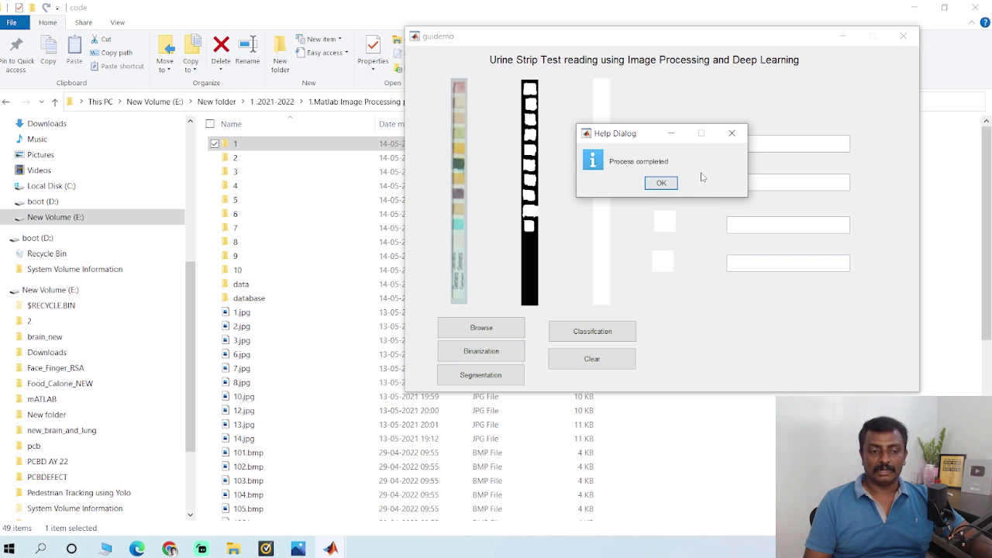
pyautogui.click(665, 184)
pyautogui.click(506, 377)
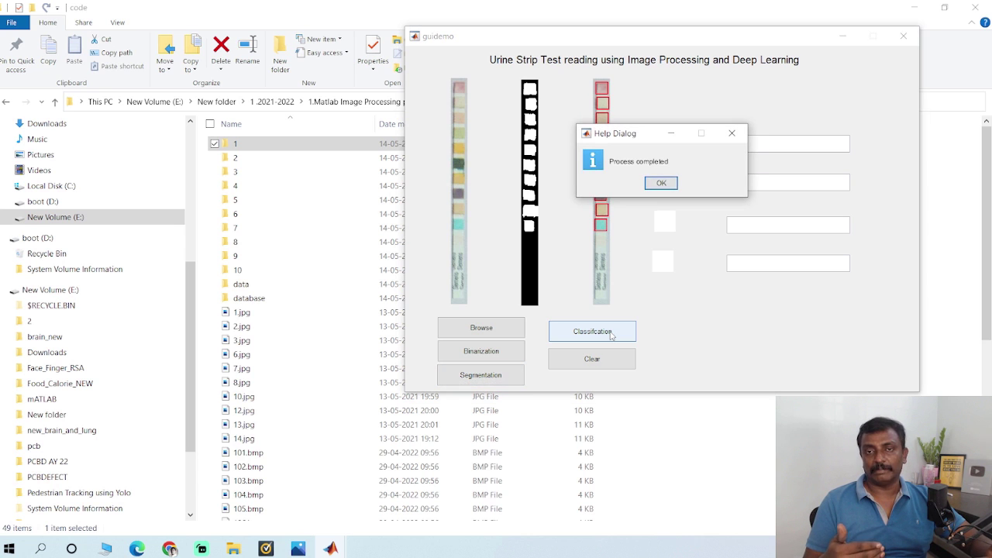
# Classify the second strip: Leukocytes-Moderate, Nitrite negative, Blood LARGE++, Glucose negative
pyautogui.click(655, 184)
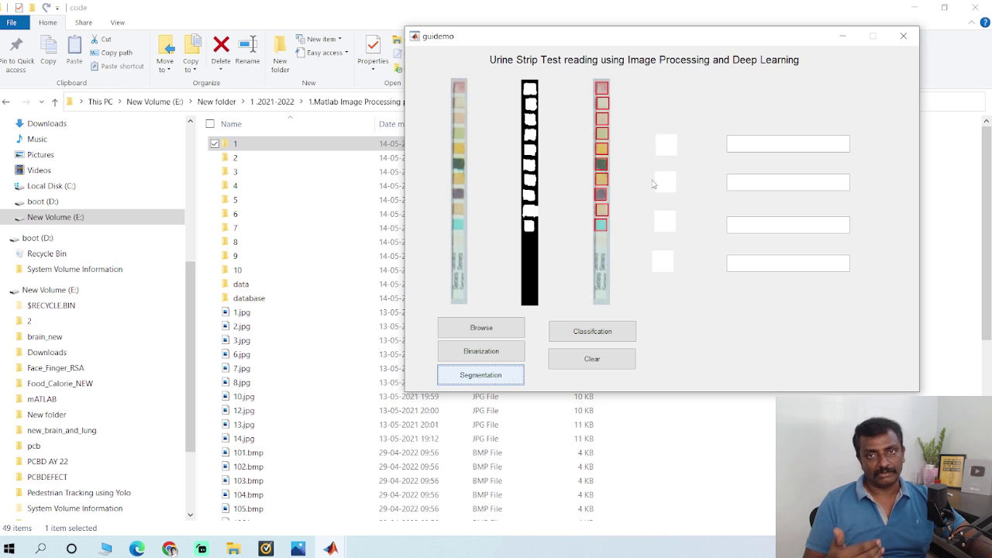
pyautogui.click(592, 329)
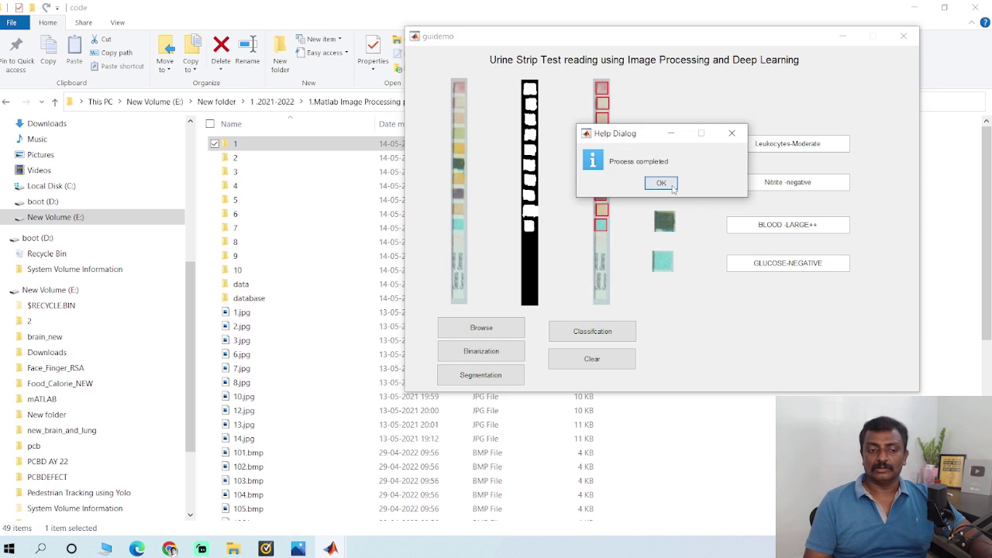
pyautogui.click(660, 184)
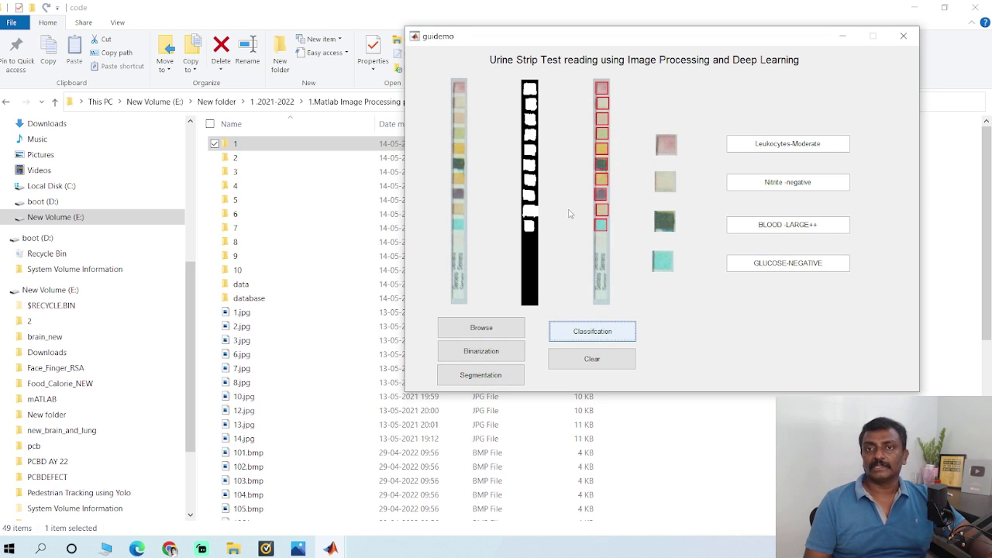